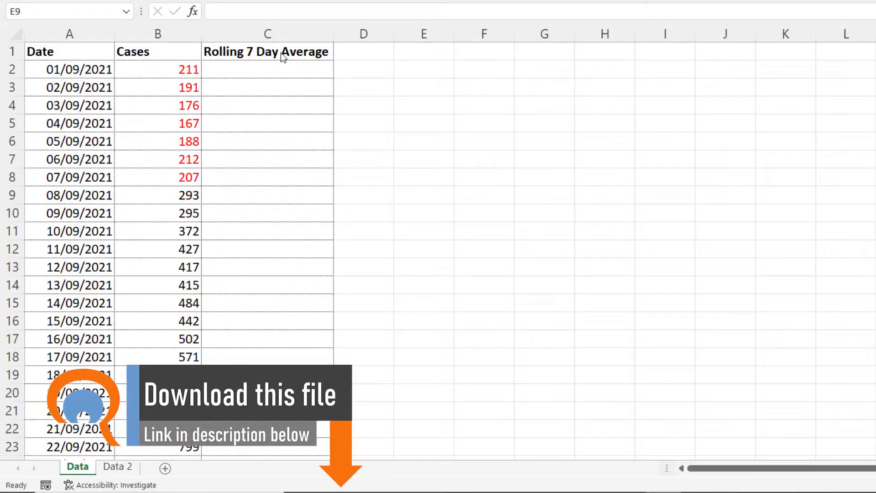
# - Enter =AVERAGE(B2:B8) in C8 and fill it down the Rolling 7 Day Average column
pyautogui.click(267, 181)
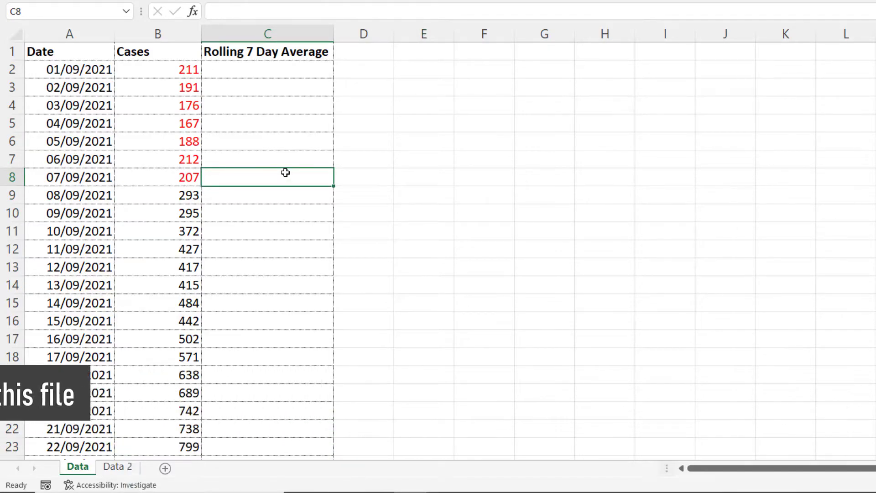
pyautogui.write('=av')
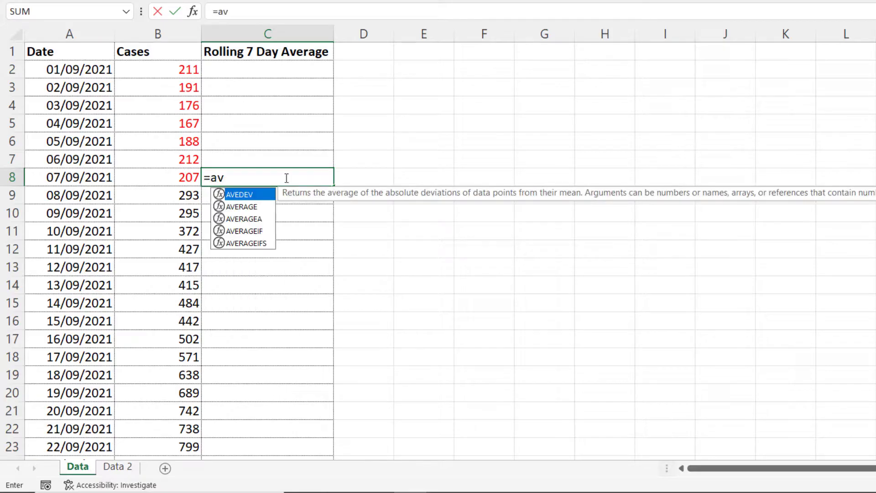
pyautogui.doubleClick(252, 208)
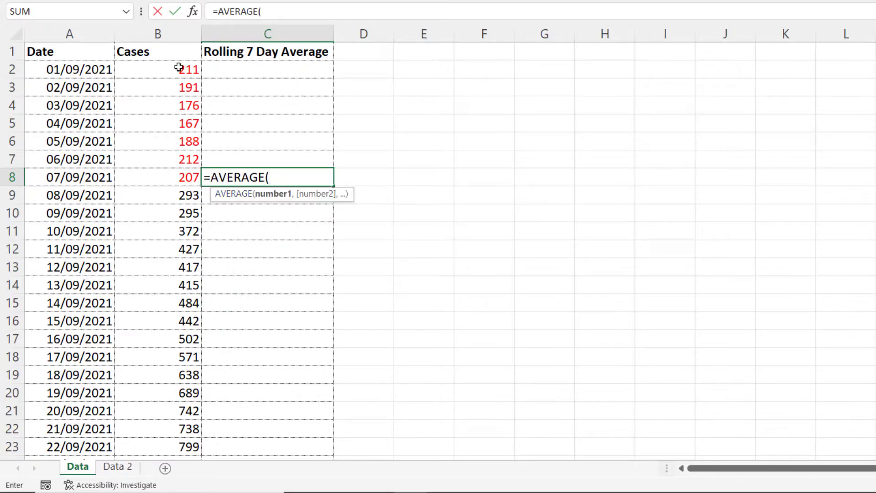
pyautogui.moveTo(178, 68); pyautogui.dragTo(165, 176)
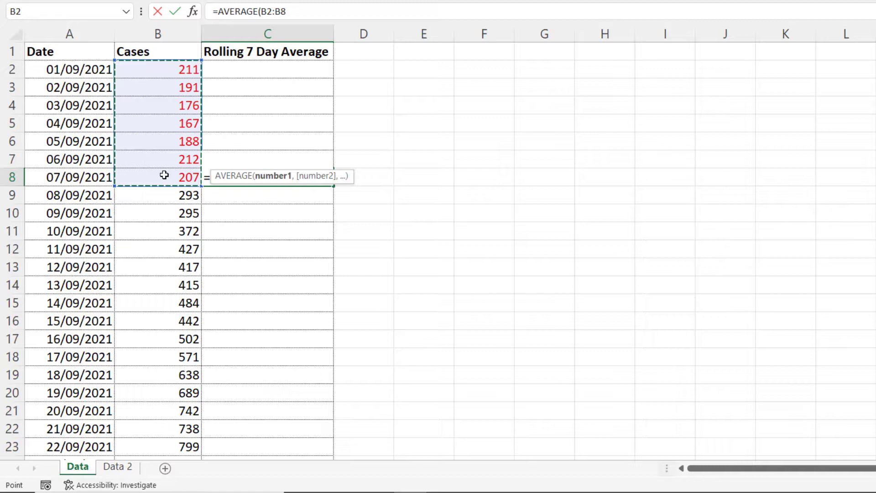
pyautogui.write(')')
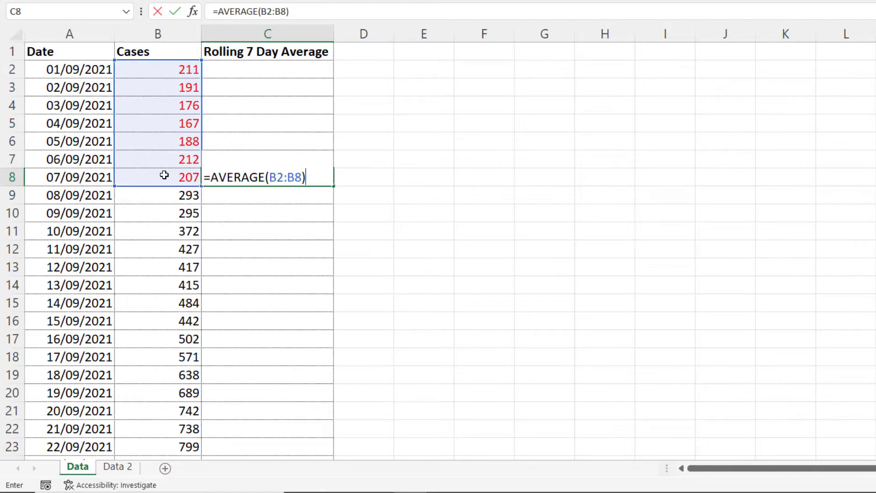
pyautogui.press('Return')
pyautogui.click(290, 183)
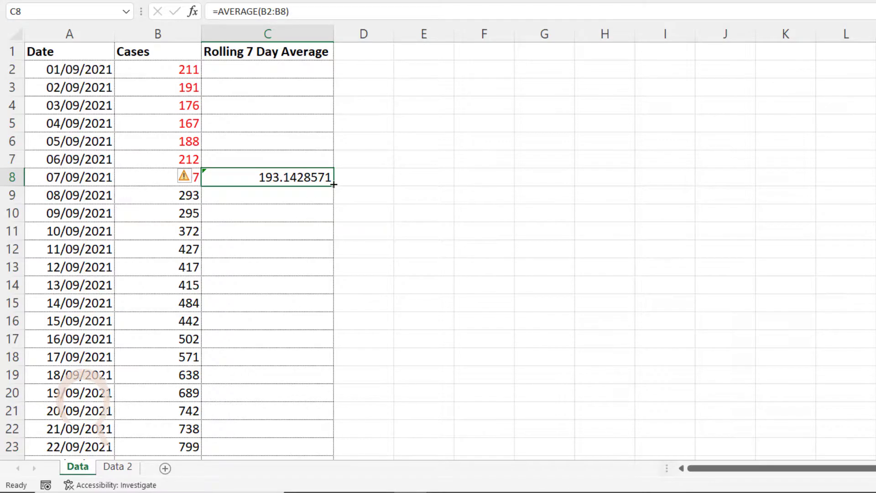
pyautogui.doubleClick(334, 187)
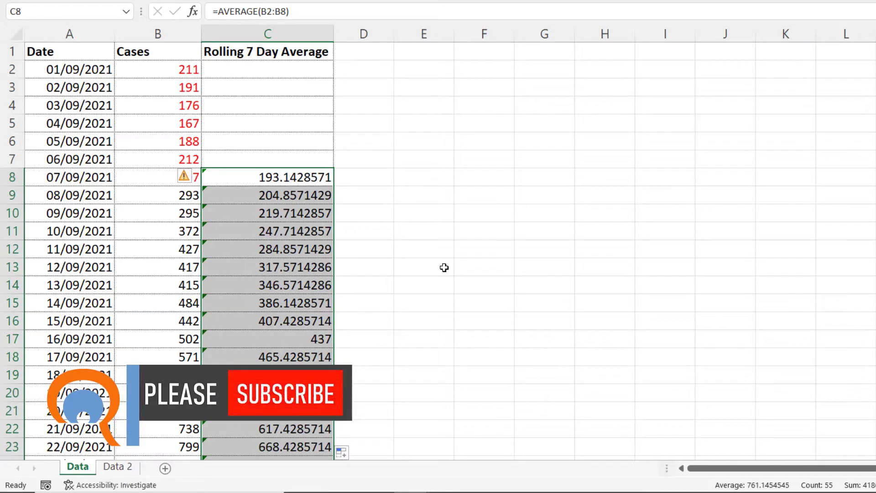
# - Insert a 2-D line chart of Cases and Rolling 7 Day Average, then enlarge it
pyautogui.click(146, 107)
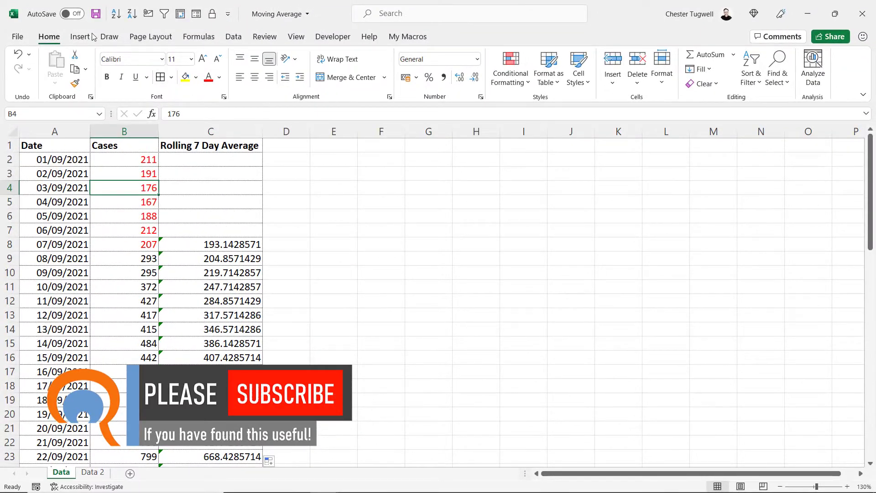
pyautogui.click(91, 36)
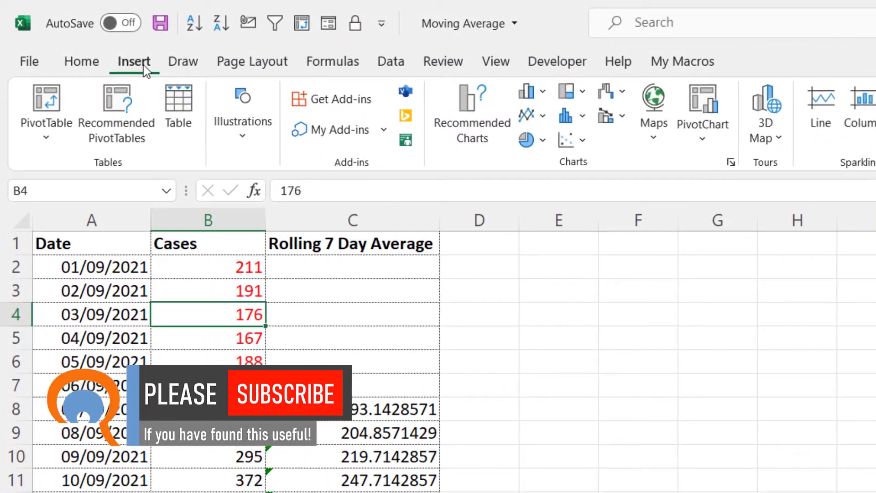
pyautogui.click(545, 117)
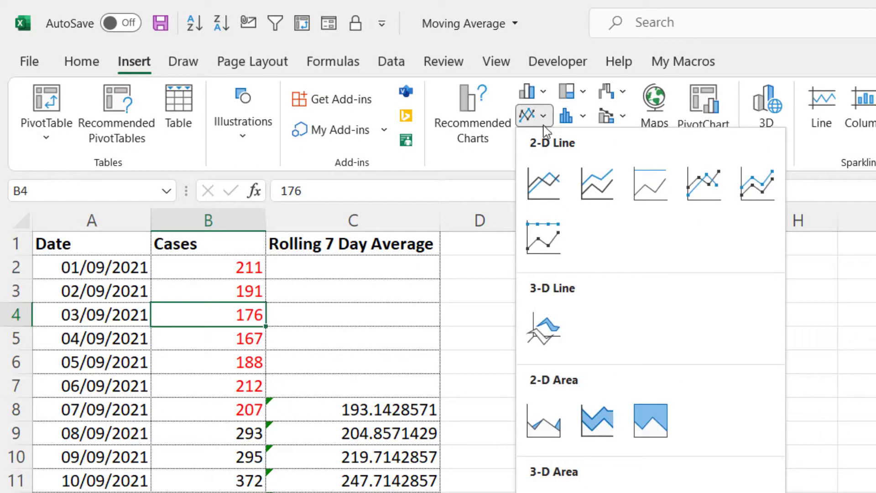
pyautogui.click(542, 182)
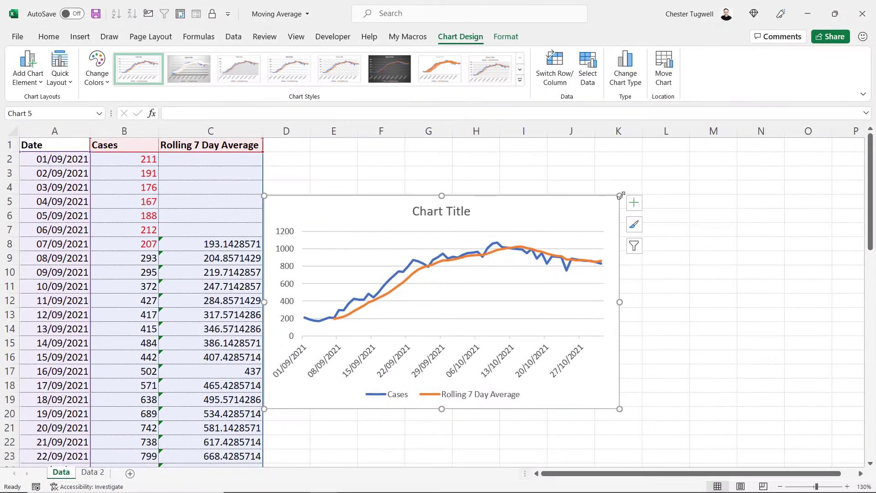
pyautogui.moveTo(621, 196); pyautogui.dragTo(668, 156)
pyautogui.press('Escape')
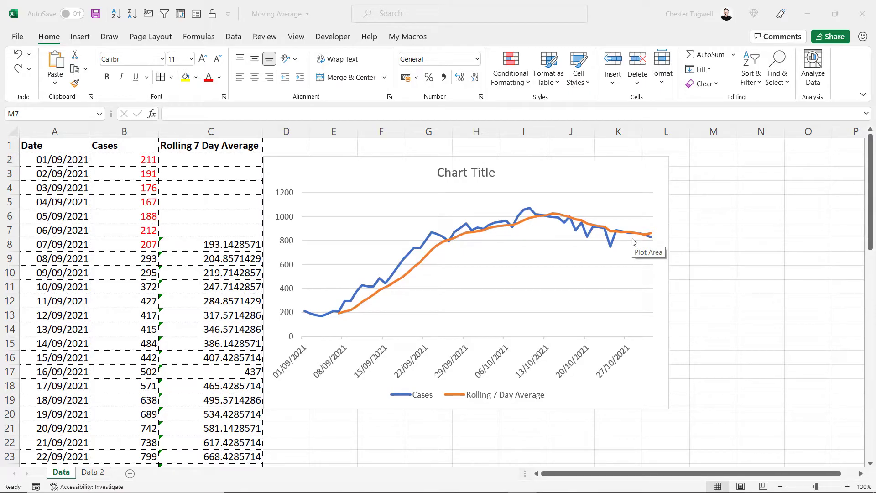
# - Delete the line chart and select the Date and Cases columns down to the last row
pyautogui.click(556, 165)
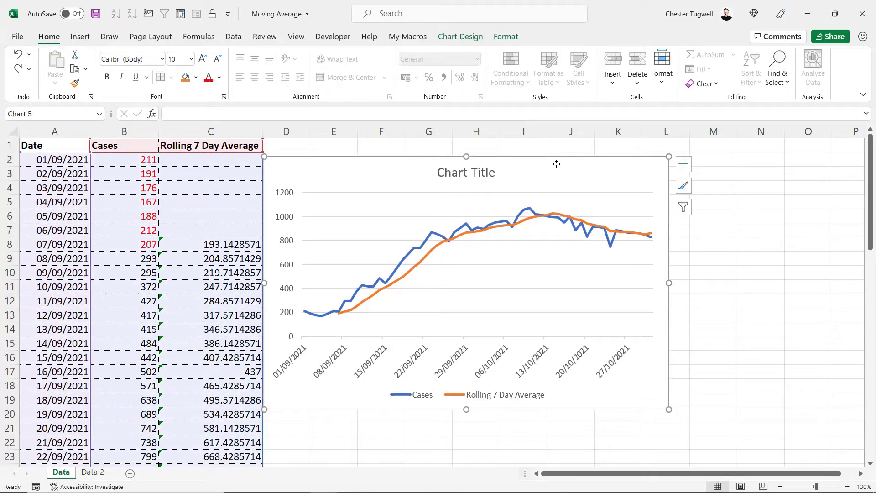
pyautogui.press('Delete')
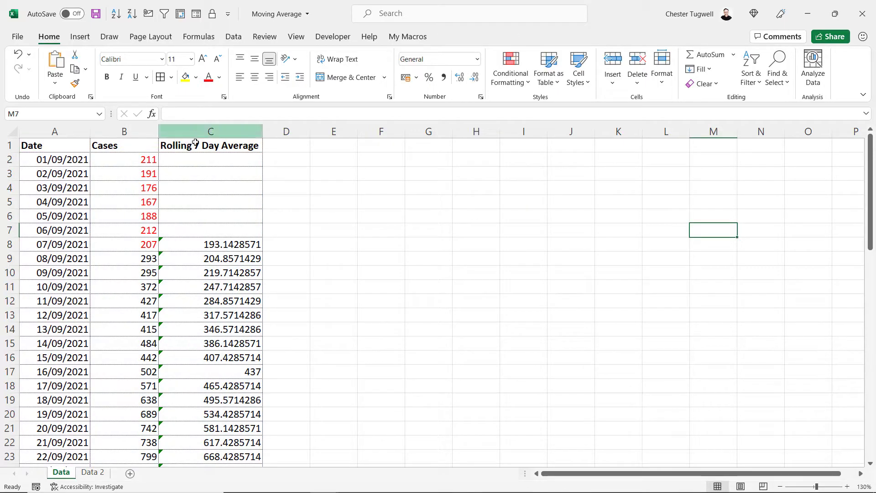
pyautogui.moveTo(61, 145); pyautogui.dragTo(116, 145)
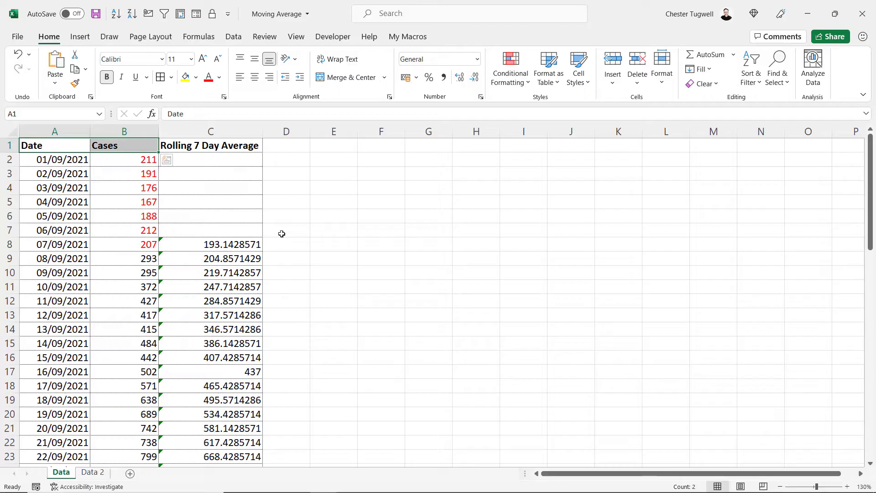
pyautogui.hotkey('ctrl', 'shift', 'Down')
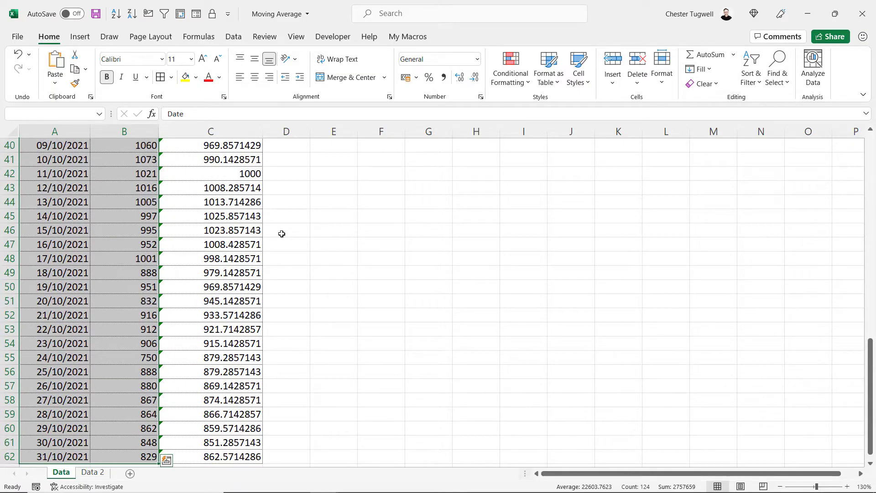
pyautogui.hotkey('ctrl', 'BackSpace')
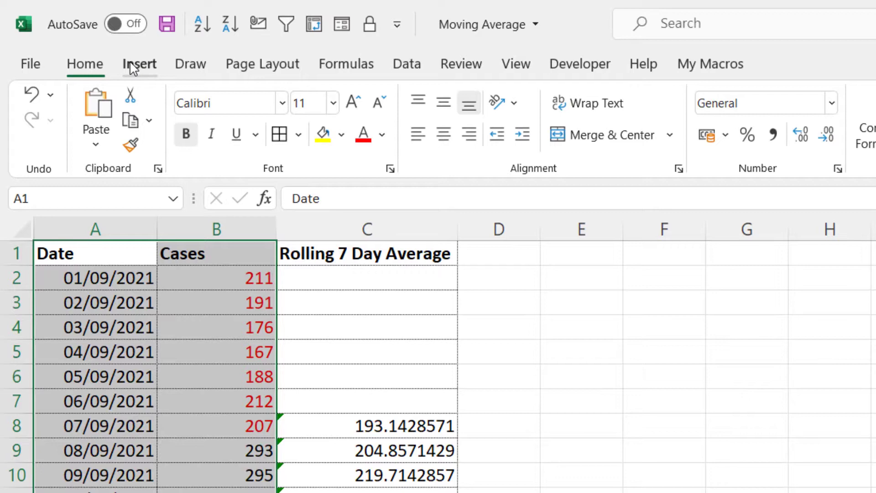
# - Insert a 2-D line chart of Cases with a 7-period moving average trendline
pyautogui.click(81, 37)
pyautogui.click(565, 122)
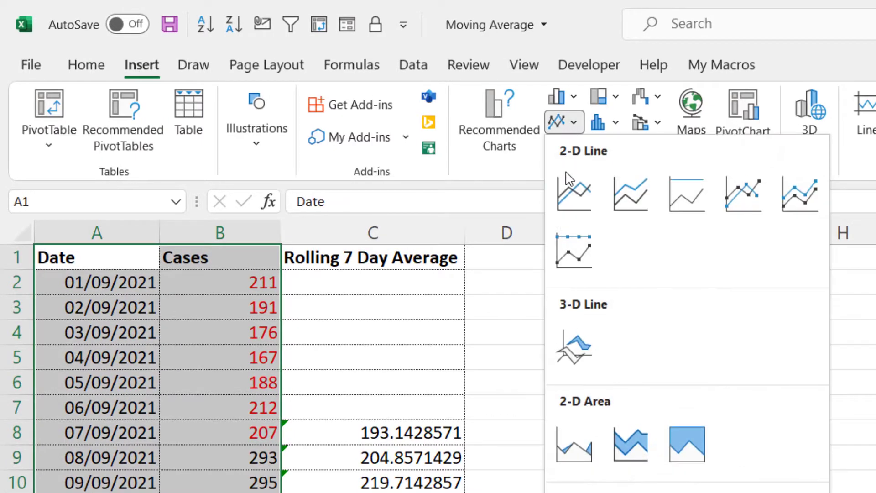
pyautogui.click(569, 201)
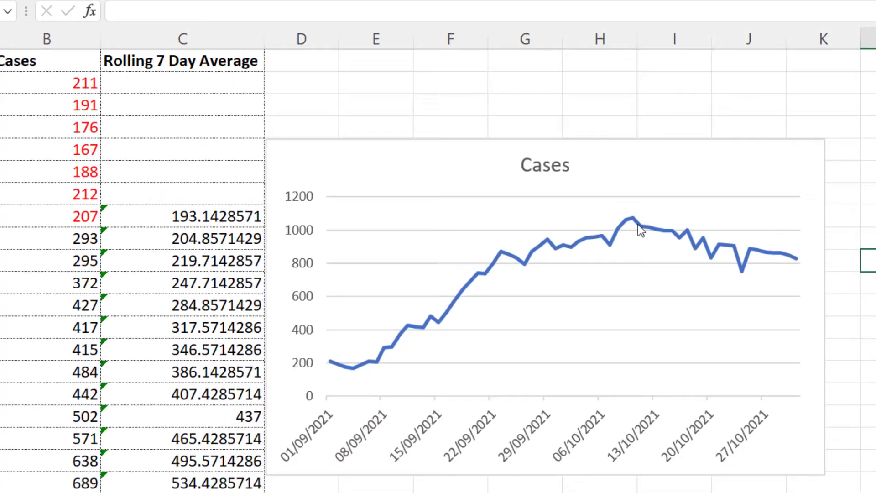
pyautogui.rightClick(617, 205)
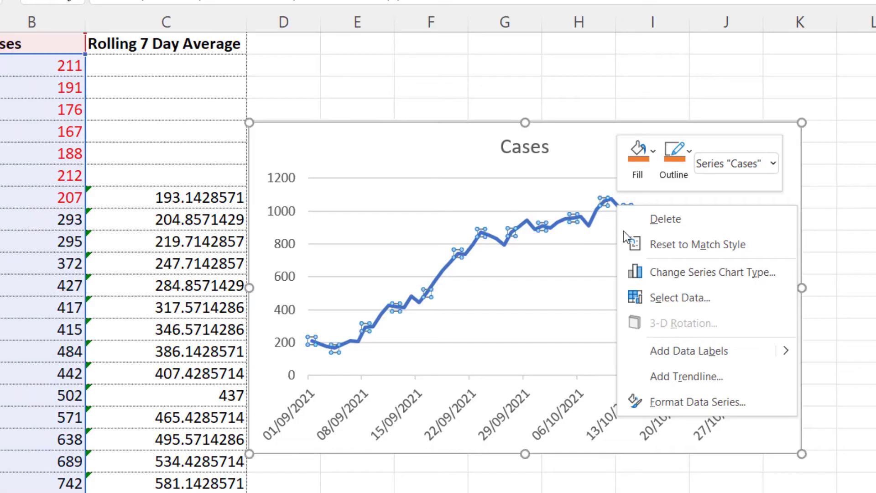
pyautogui.click(663, 377)
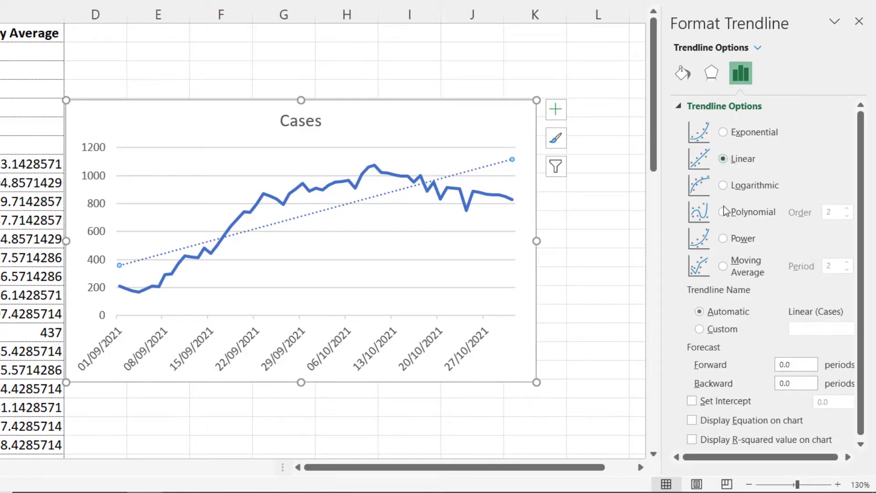
pyautogui.click(729, 269)
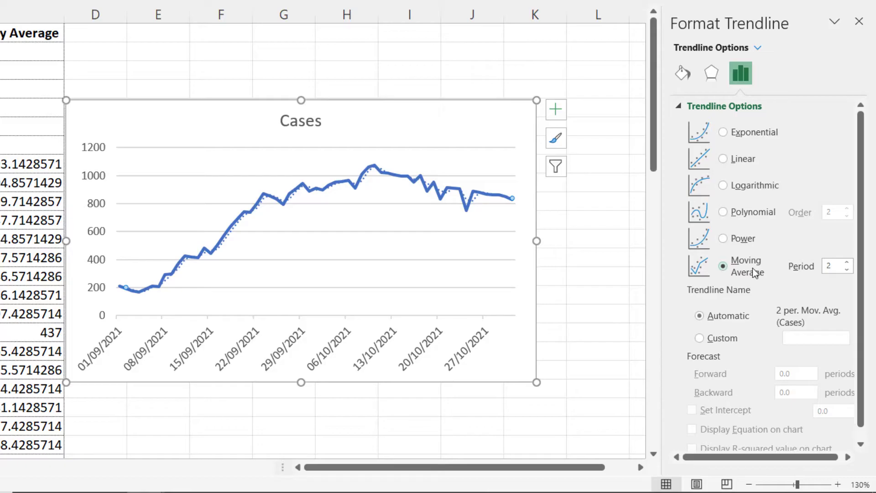
pyautogui.click(834, 267)
pyautogui.write('7')
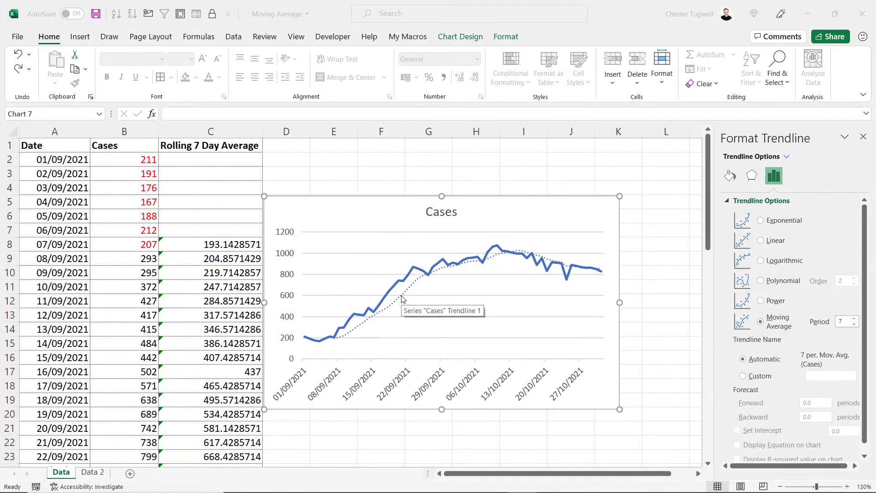
# - Colour the moving average trendline orange
pyautogui.click(403, 298)
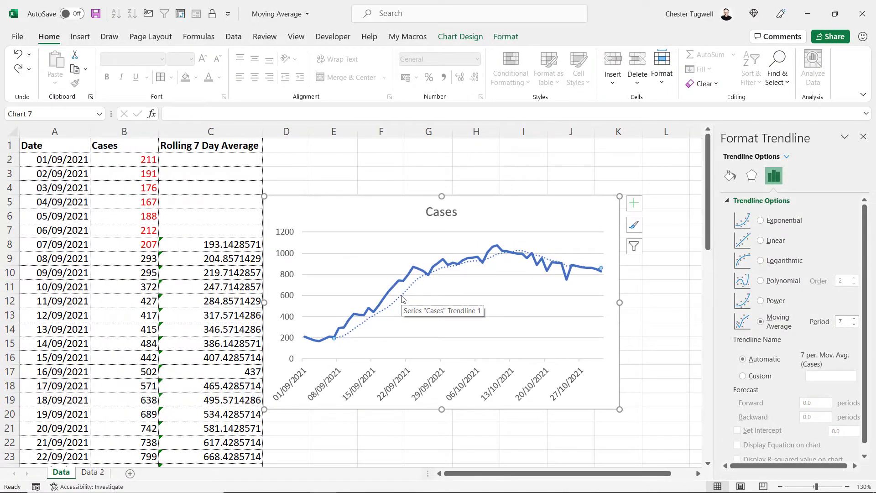
pyautogui.click(508, 37)
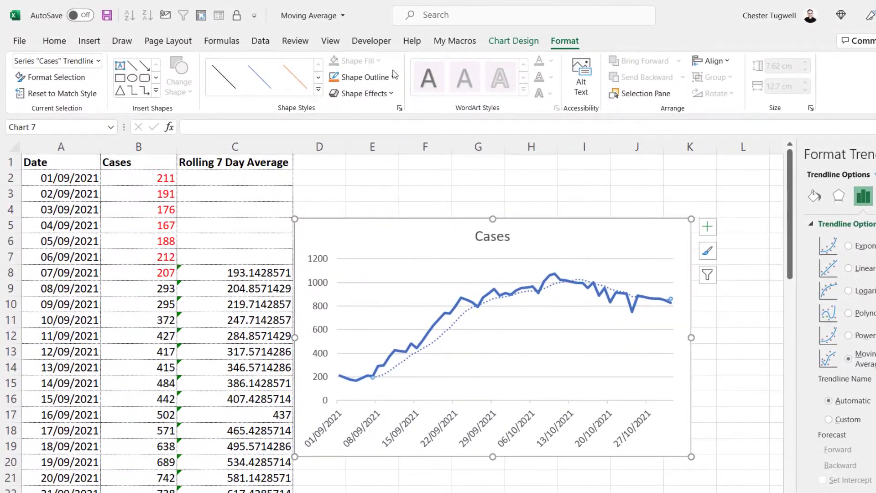
pyautogui.click(393, 76)
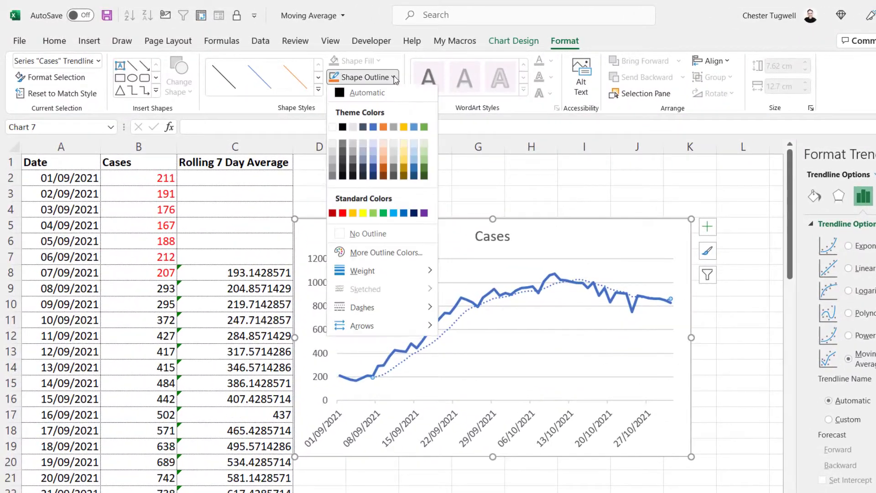
pyautogui.click(382, 129)
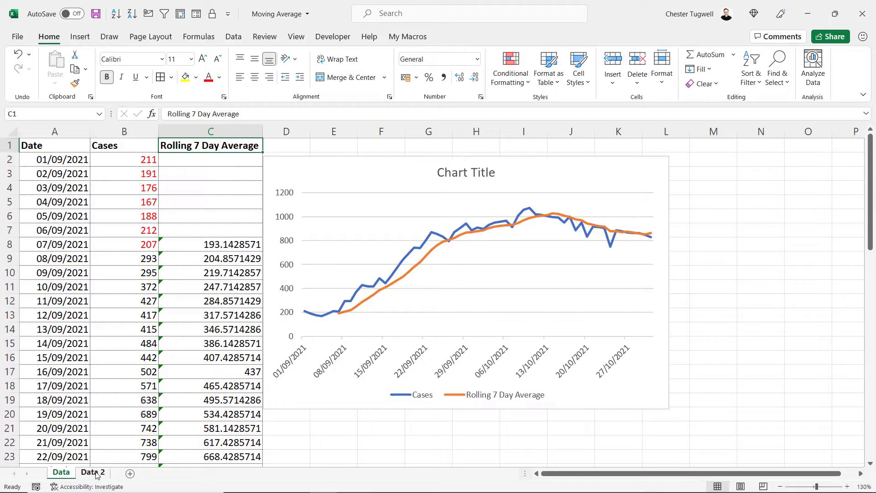
# - Go to the Data 2 sheet and confirm Analysis ToolPak is ticked among the Excel Add-ins
pyautogui.click(94, 472)
pyautogui.click(118, 201)
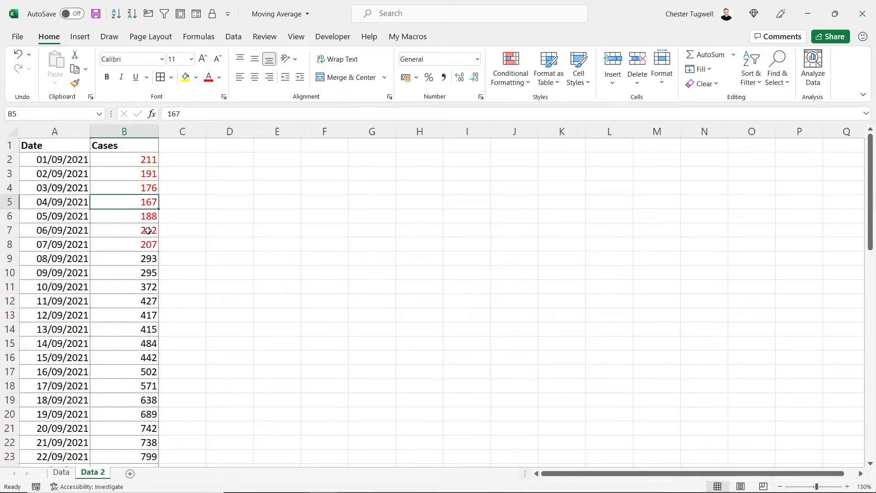
pyautogui.click(233, 37)
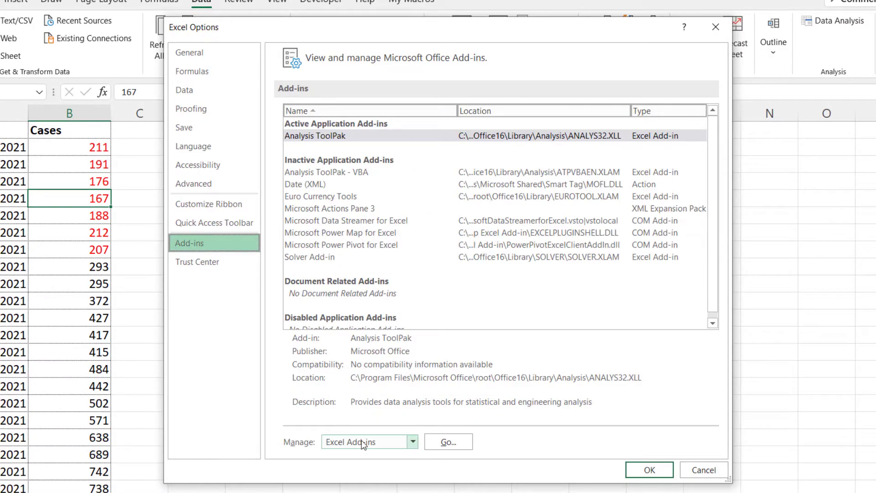
pyautogui.click(442, 441)
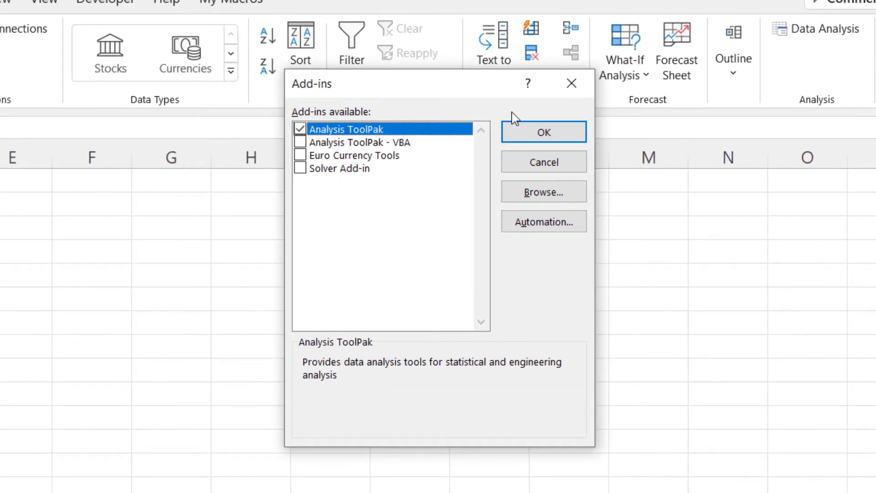
pyautogui.click(524, 132)
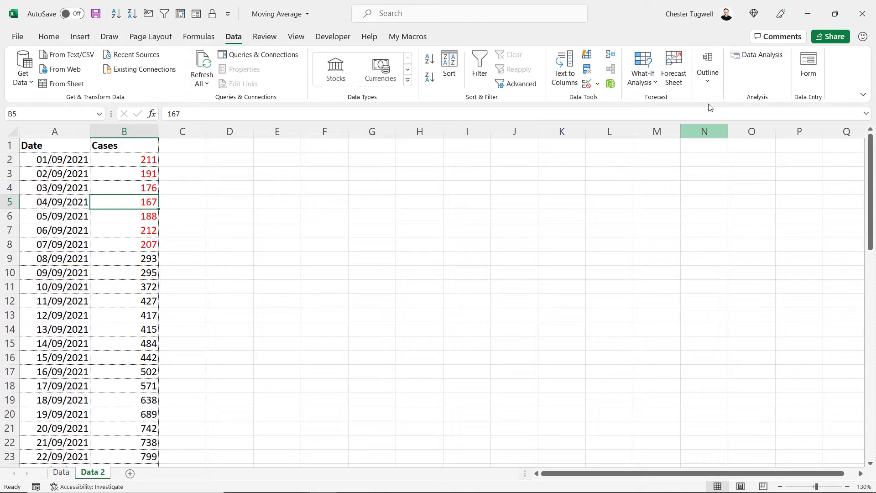
# - Set up Moving Average with input $B$1:$B$62, labels, interval 7, output $C$2, chart output
pyautogui.click(754, 58)
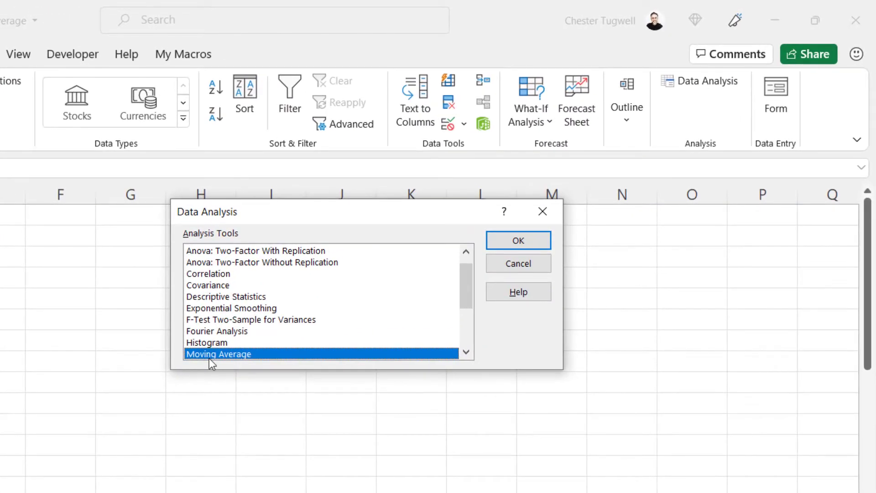
pyautogui.click(524, 238)
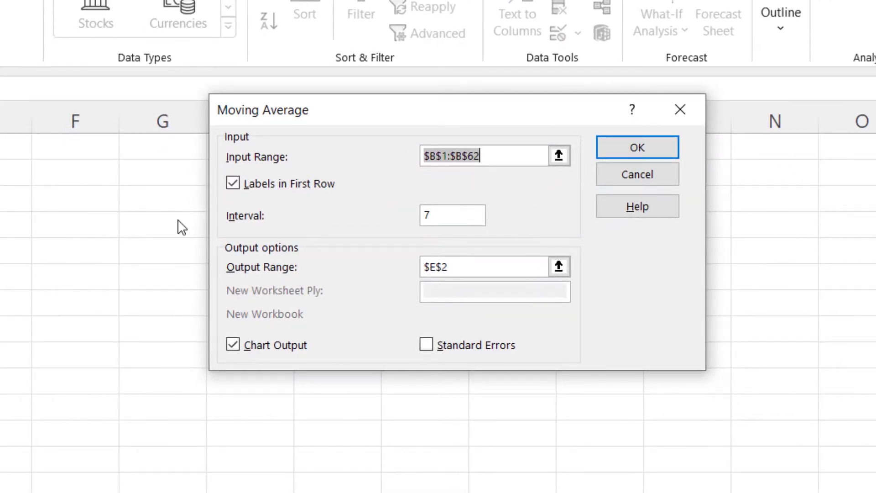
pyautogui.press('BackSpace')
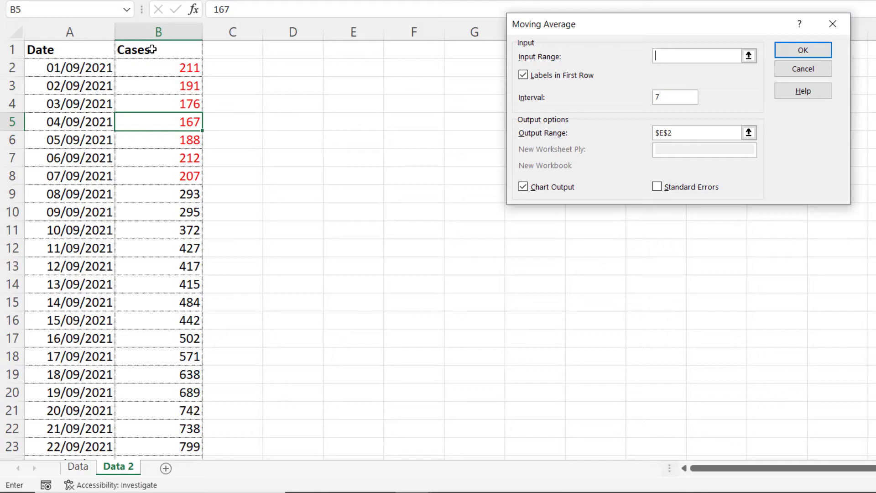
pyautogui.click(153, 49)
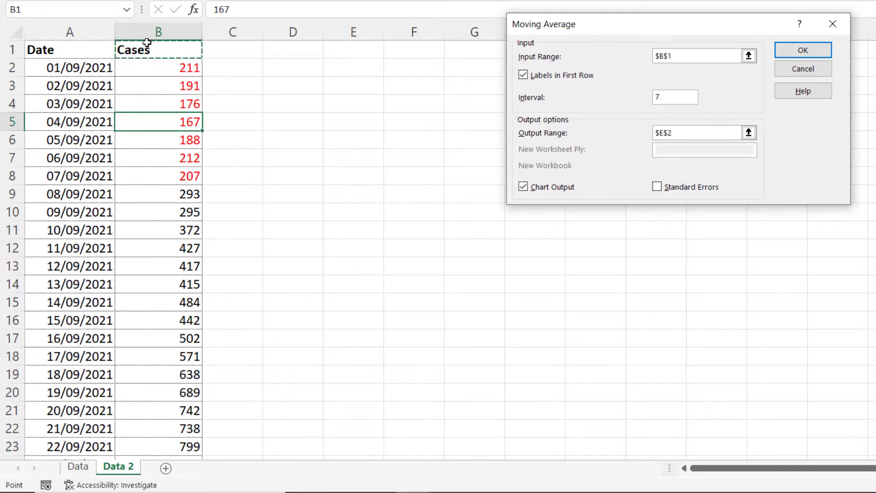
pyautogui.hotkey('ctrl', 'shift', 'Down')
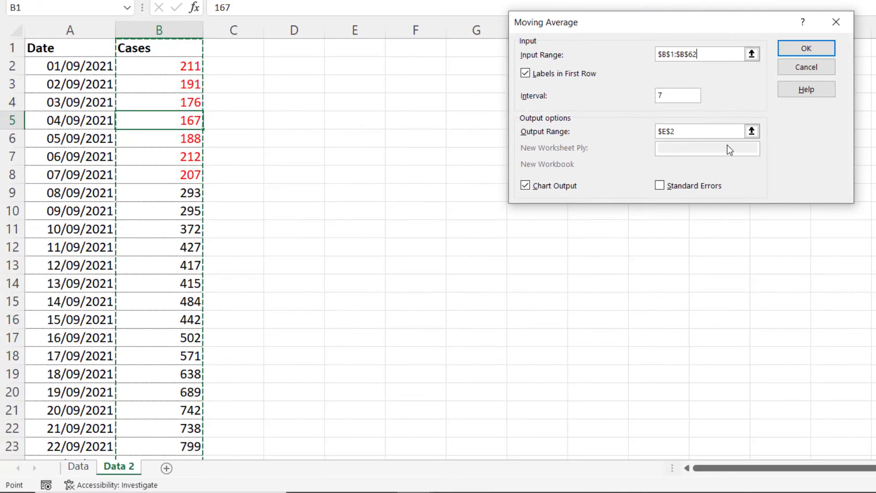
pyautogui.moveTo(702, 133); pyautogui.dragTo(629, 135)
pyautogui.press('BackSpace')
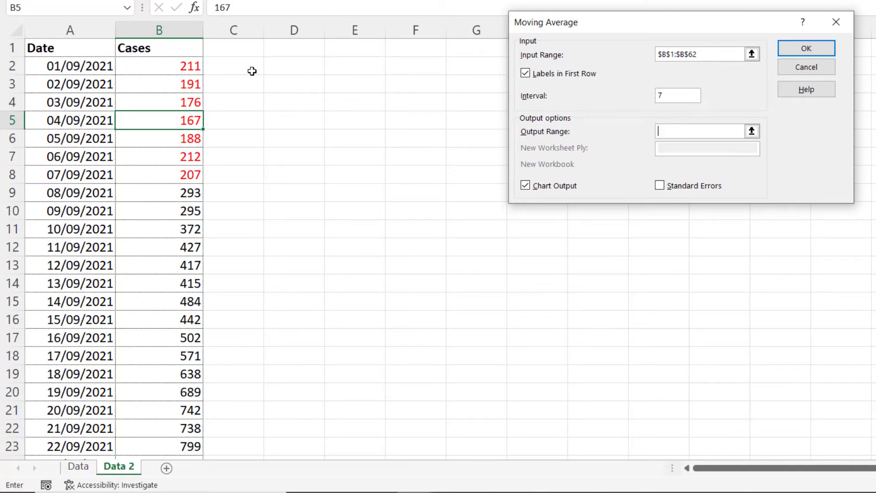
pyautogui.click(247, 70)
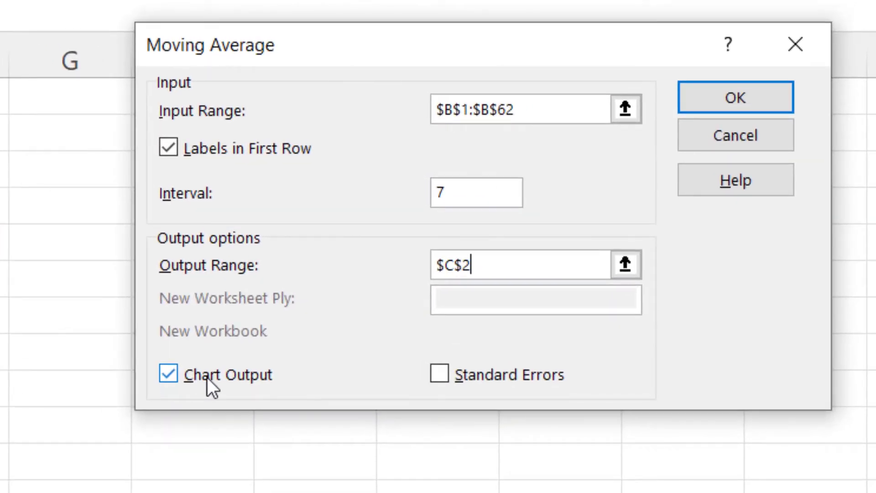
# - Run the Moving Average tool and stretch its chart out to about column L
pyautogui.click(710, 93)
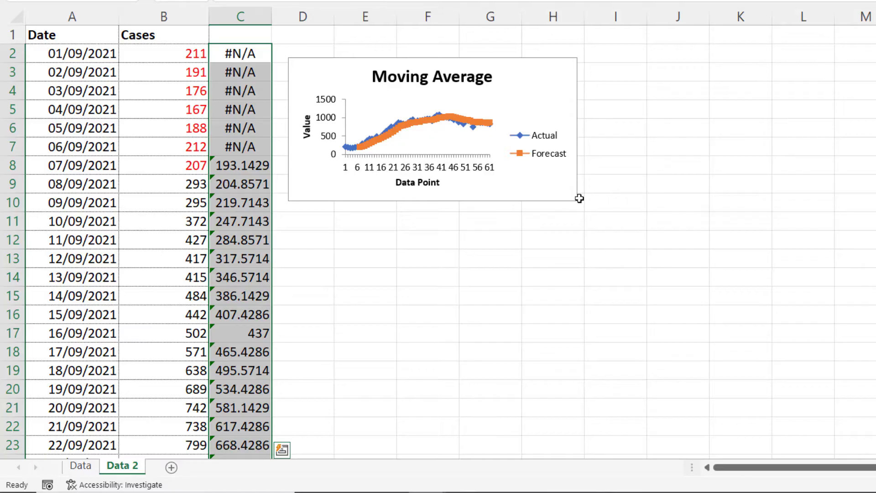
pyautogui.click(570, 197)
pyautogui.moveTo(576, 200); pyautogui.dragTo(841, 294)
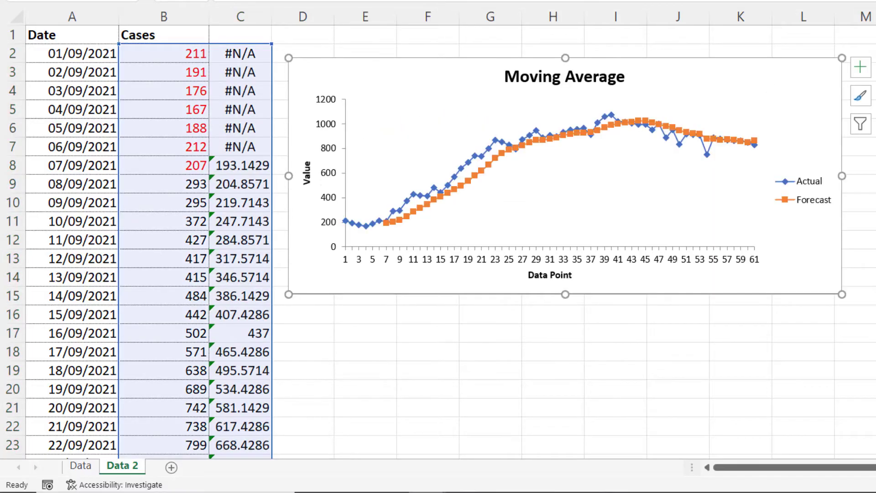
# - Change the Moving Average chart to the plain Line type without markers
pyautogui.rightClick(663, 76)
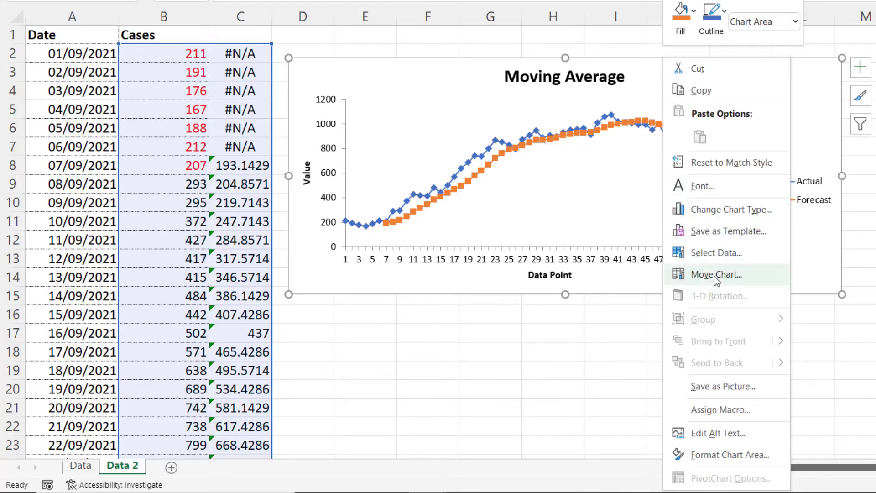
pyautogui.click(726, 213)
pyautogui.moveTo(516, 87)
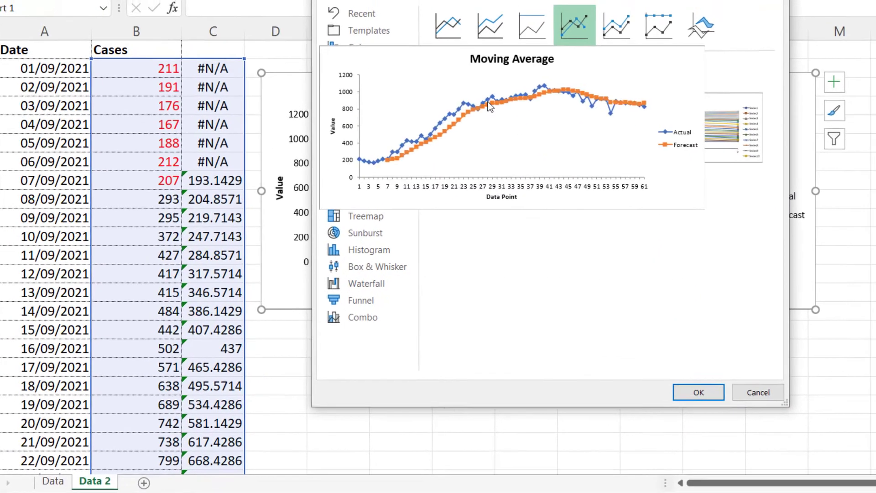
pyautogui.click(443, 26)
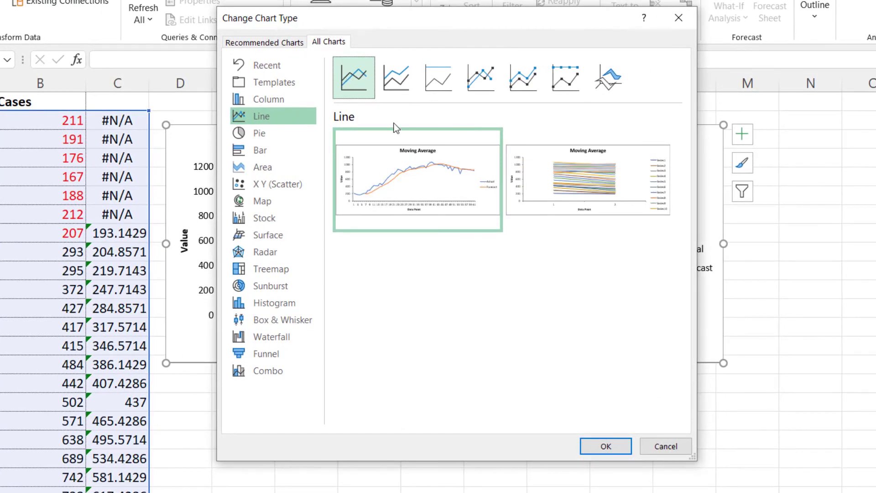
pyautogui.click(605, 445)
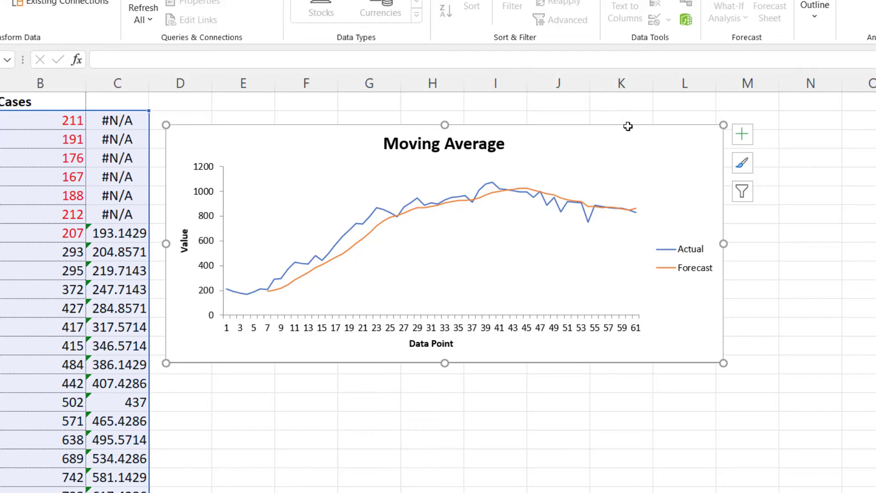
# - Set the chart's horizontal axis labels to the dates in A1:A62
pyautogui.rightClick(541, 139)
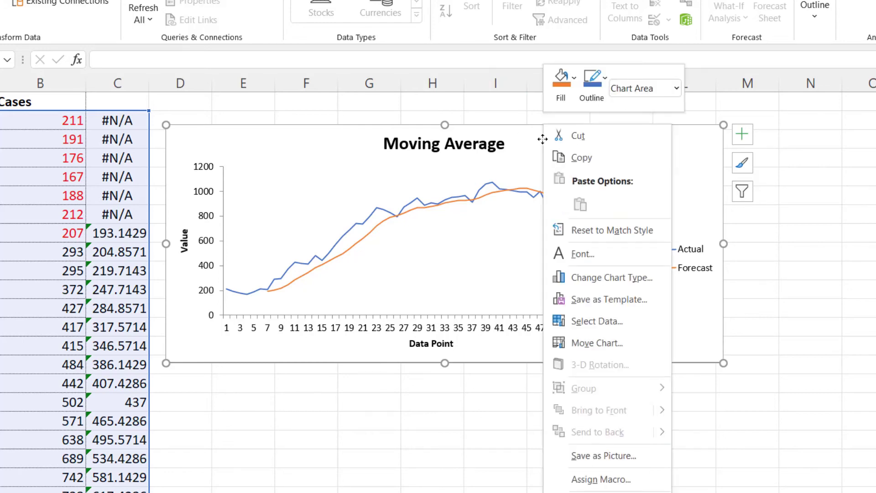
pyautogui.click(596, 320)
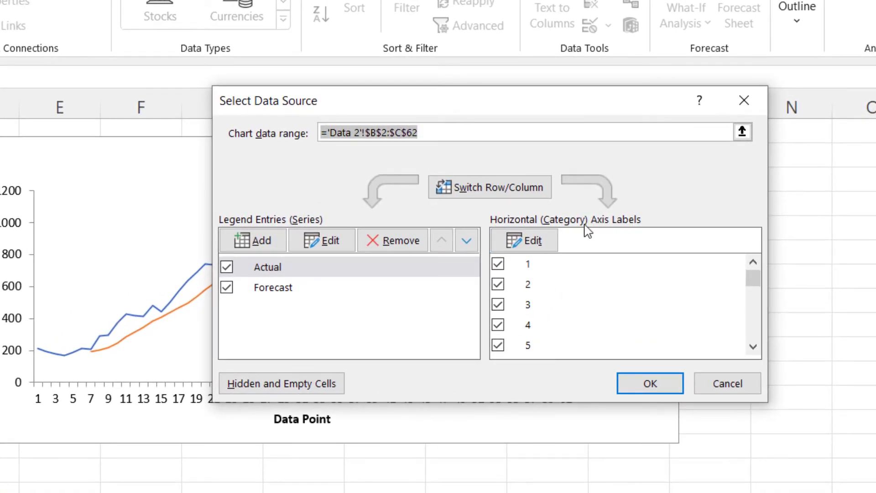
pyautogui.click(541, 240)
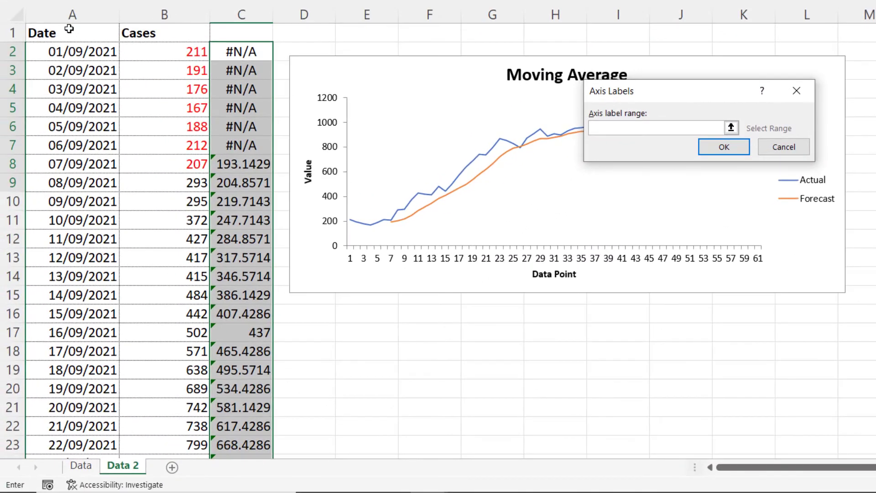
pyautogui.click(69, 29)
pyautogui.hotkey('ctrl', 'shift', 'Down')
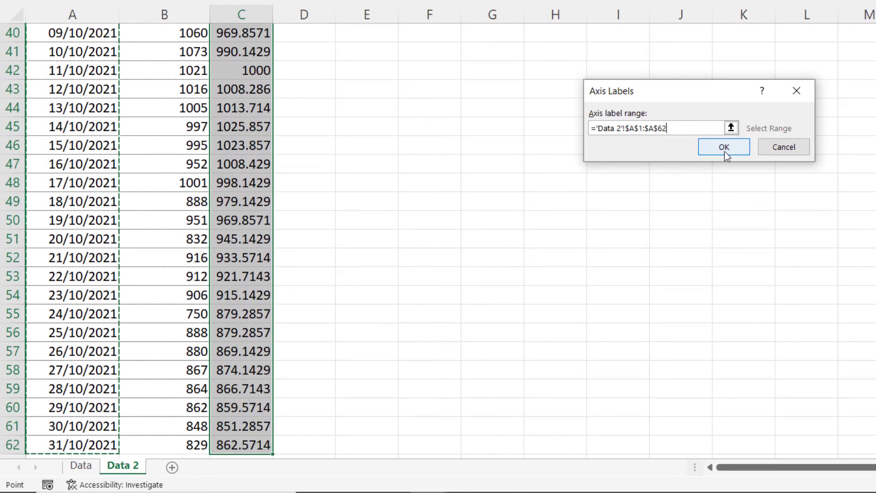
pyautogui.click(725, 148)
pyautogui.click(808, 229)
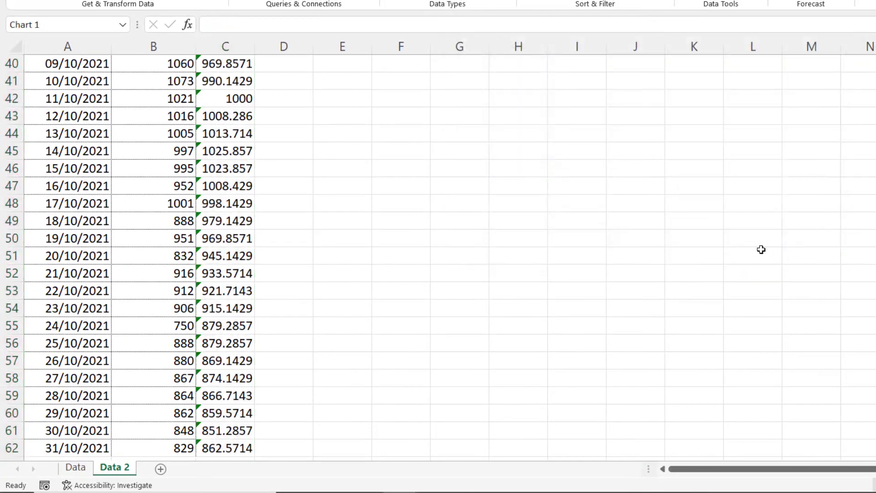
pyautogui.scroll(13, 435, 212)
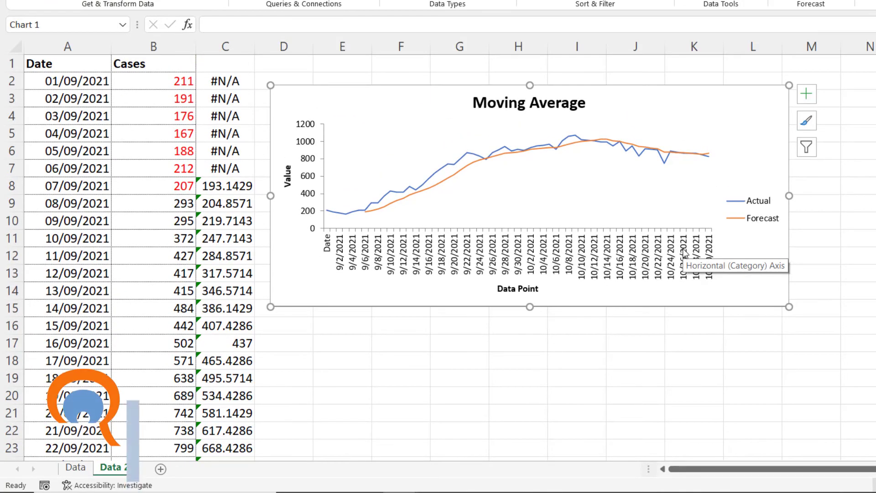
# - Delete the Actual/Forecast legend from the Moving Average chart
pyautogui.click(750, 200)
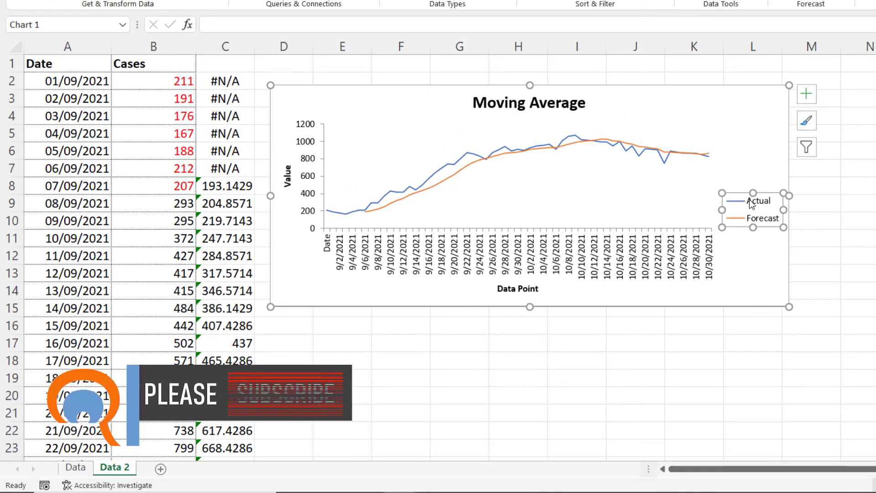
pyautogui.press('Delete')
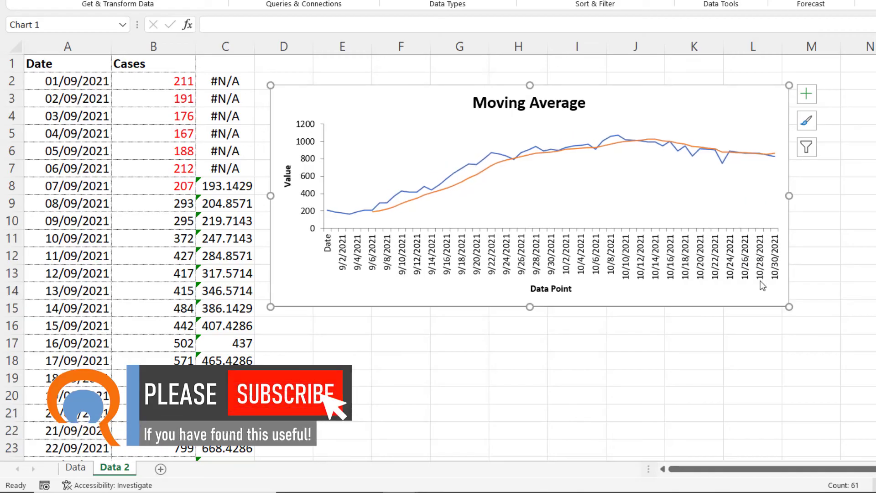